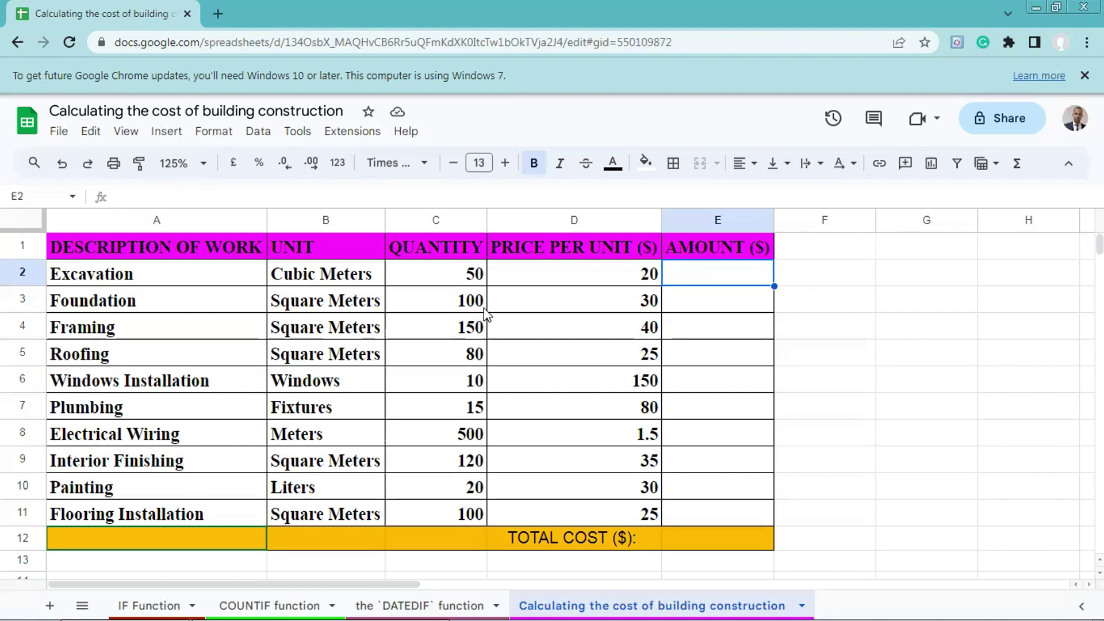
Enter =C2*D2 in E2 so the Excavation amount shows 1000.
double_click(715, 282)
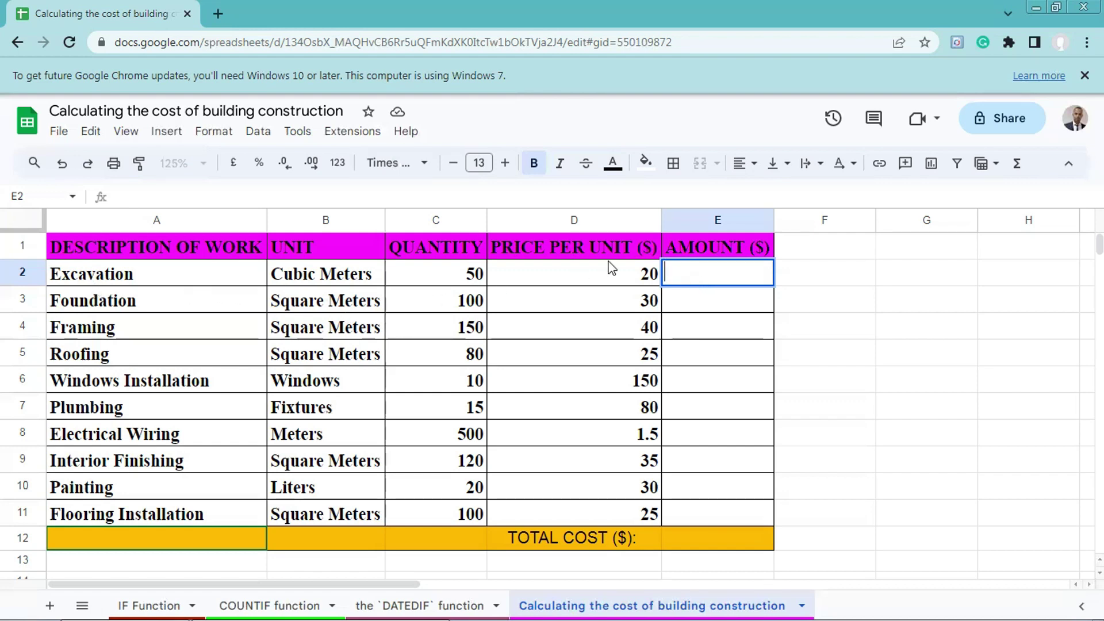
type("=")
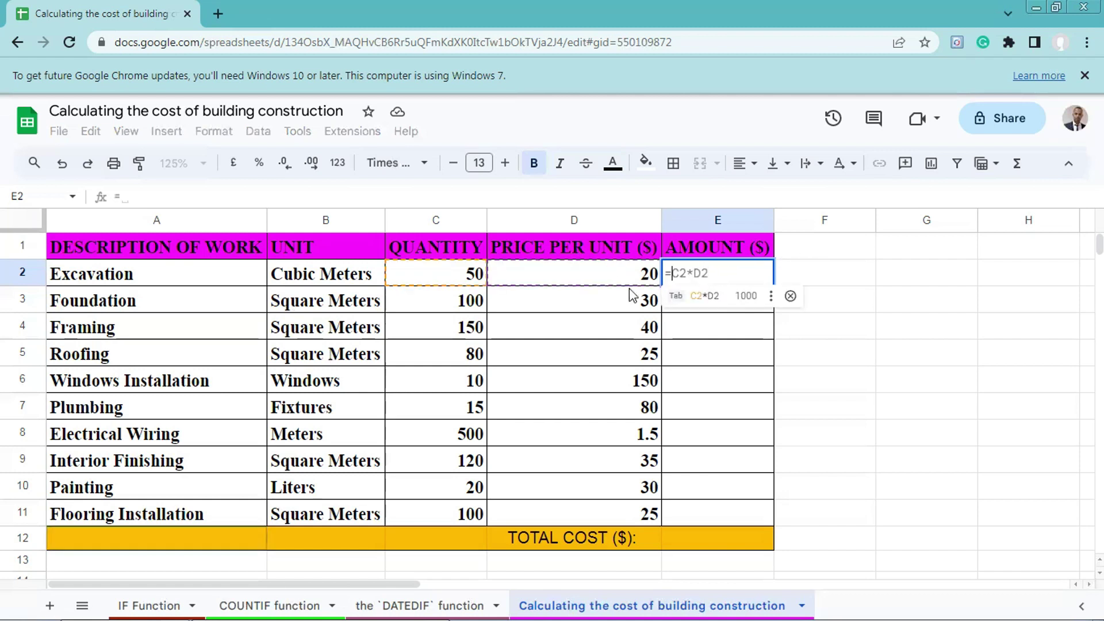
left_click(458, 274)
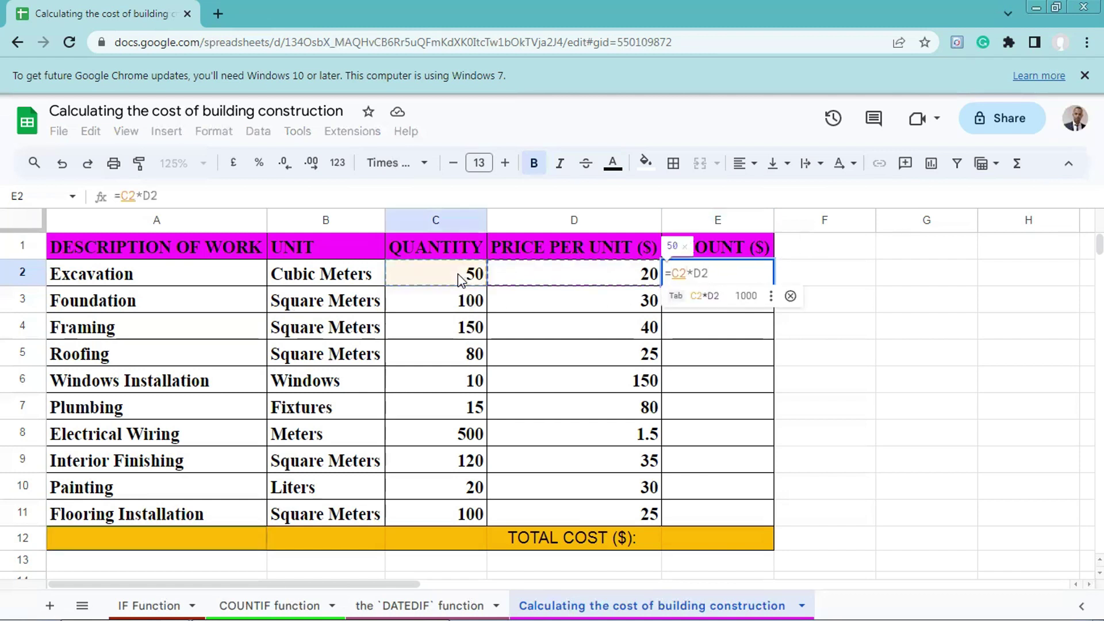
type("*")
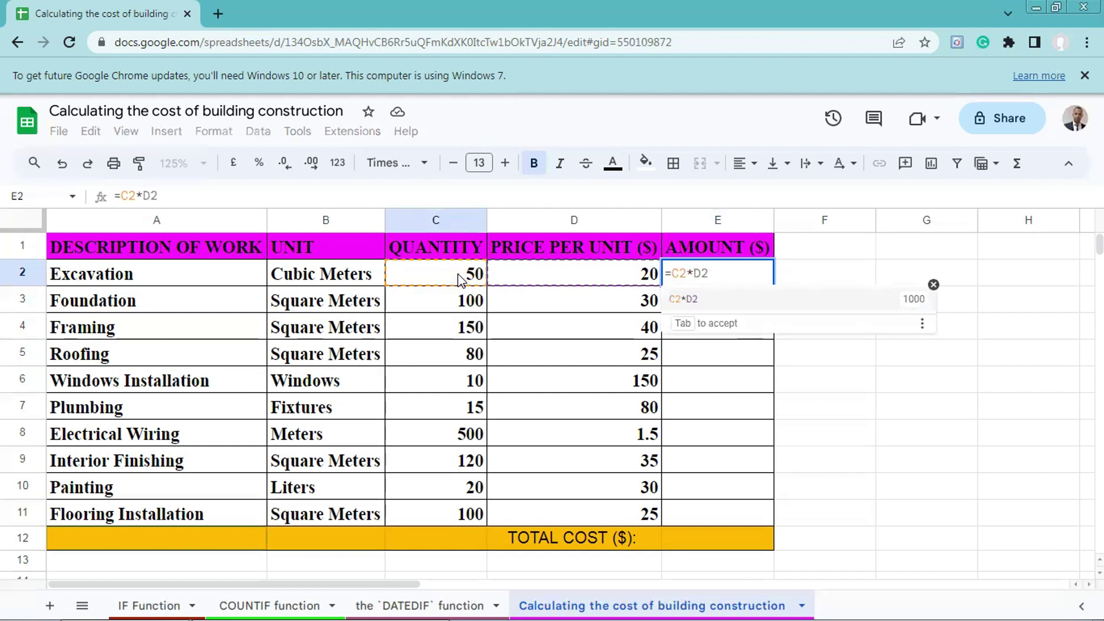
left_click(595, 275)
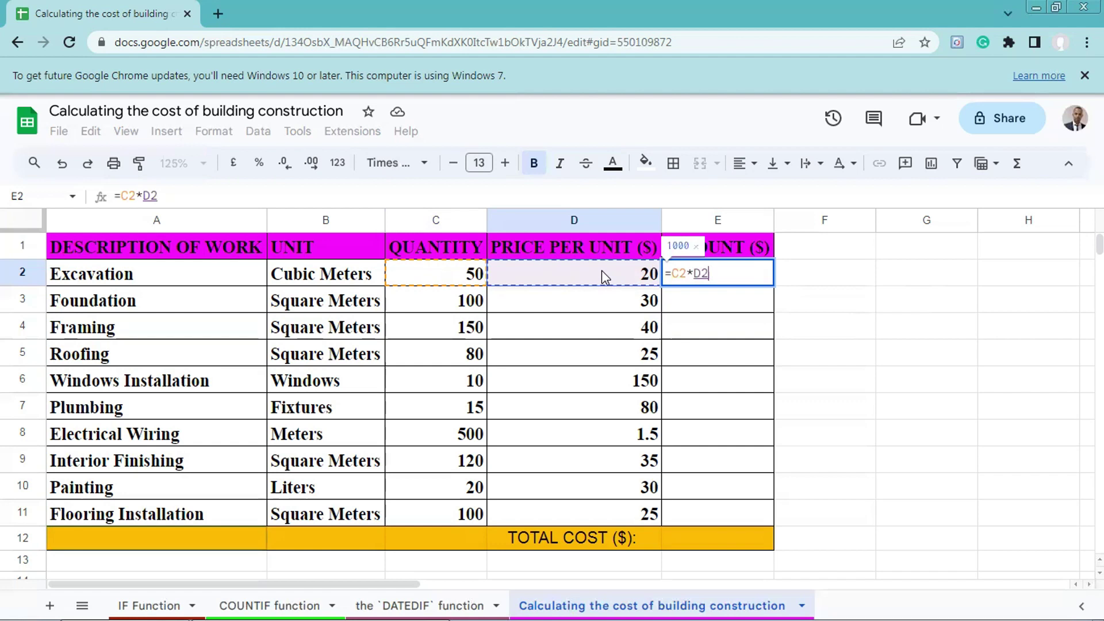
key("Return")
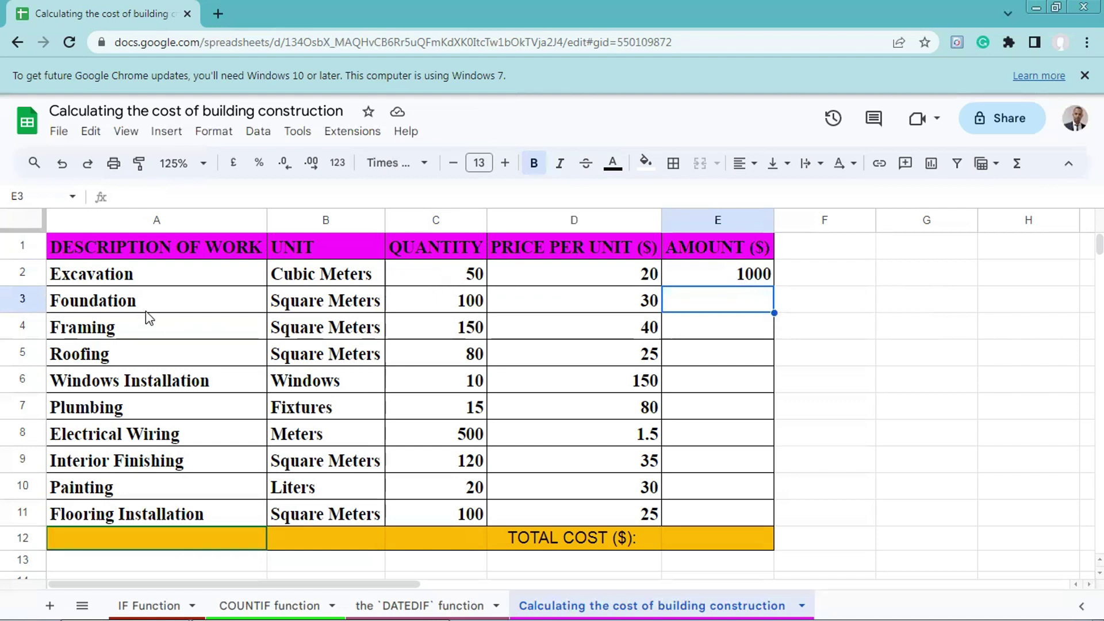
Fill the E2 amount formula down to E11, from Foundation 3000 to Flooring Installation 2500.
left_click(755, 277)
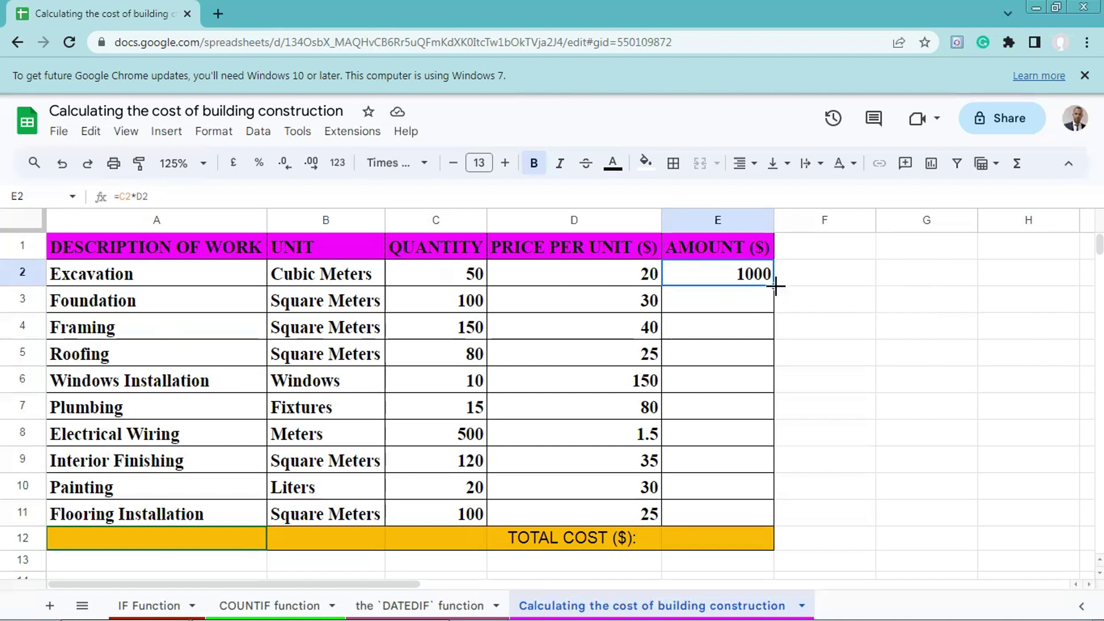
left_click_drag(777, 287, 771, 516)
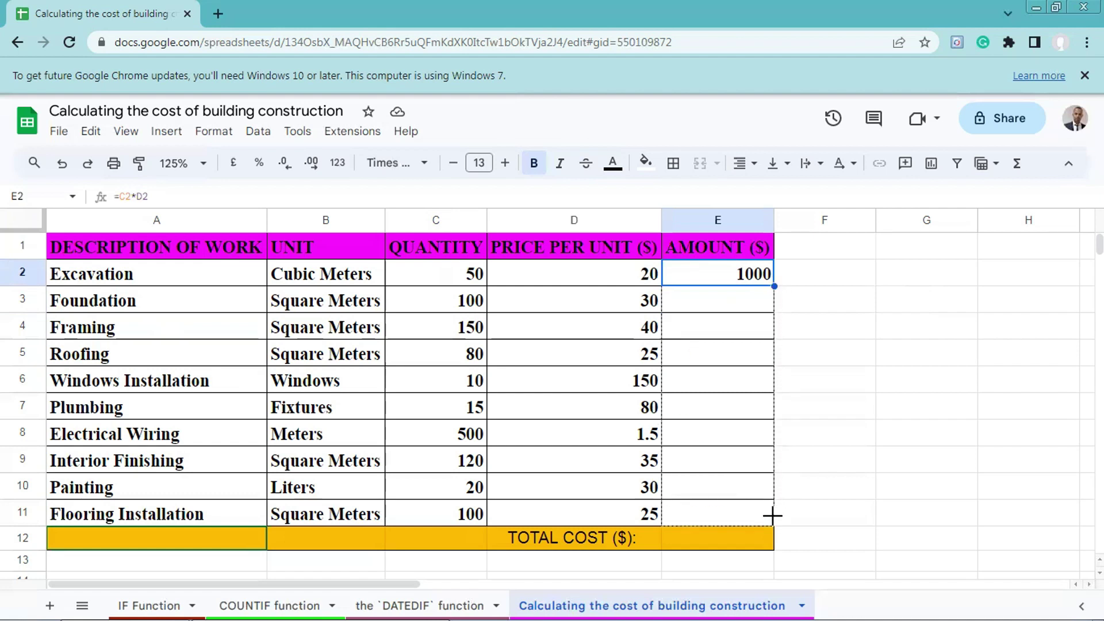
left_click_drag(772, 517, 772, 515)
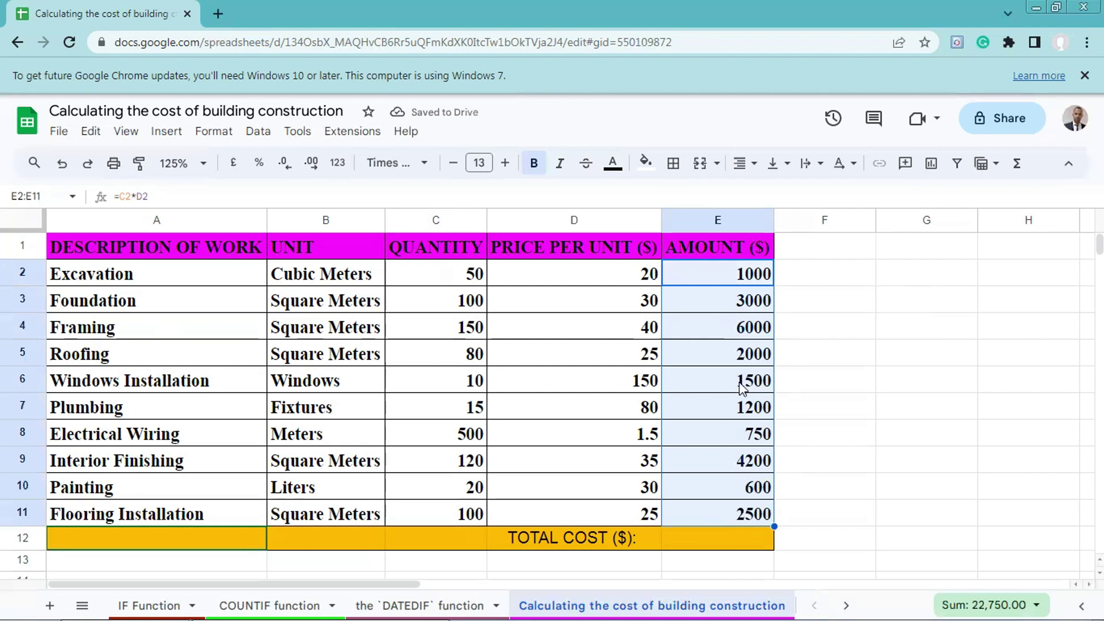
Sum E2:E11 into E12 with SUM, giving a total cost of 22750.
left_click(704, 541)
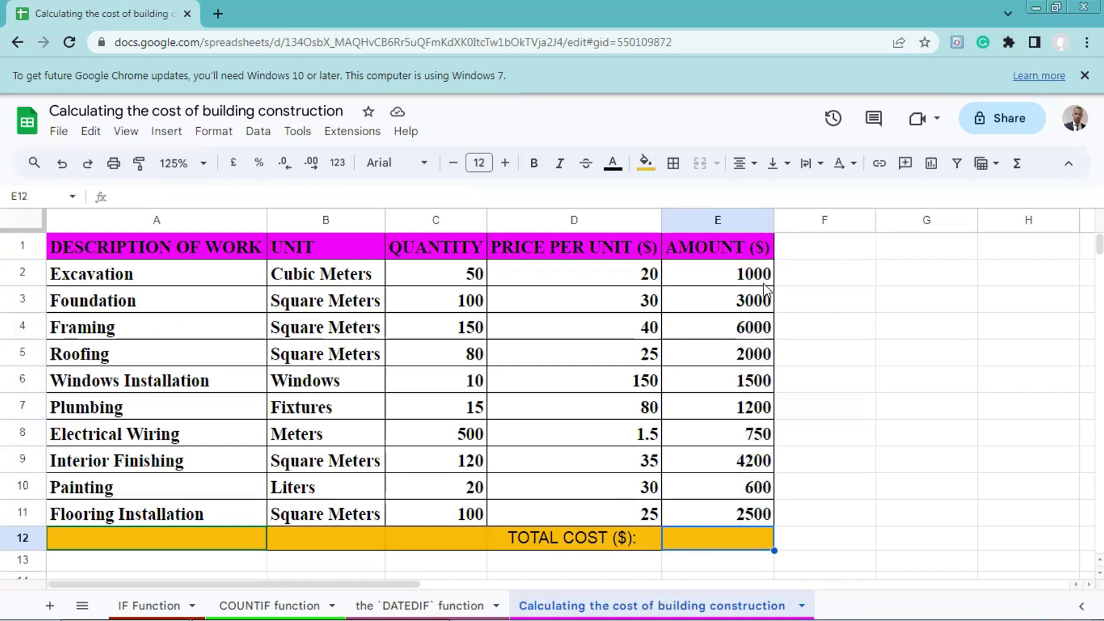
left_click_drag(750, 276, 754, 516)
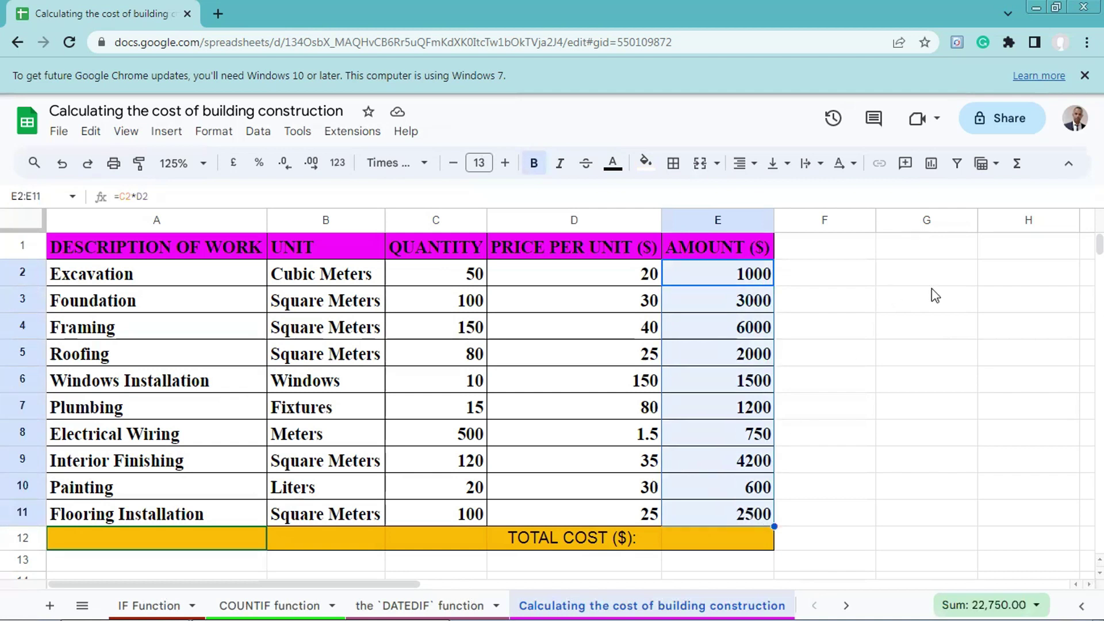
left_click(1016, 164)
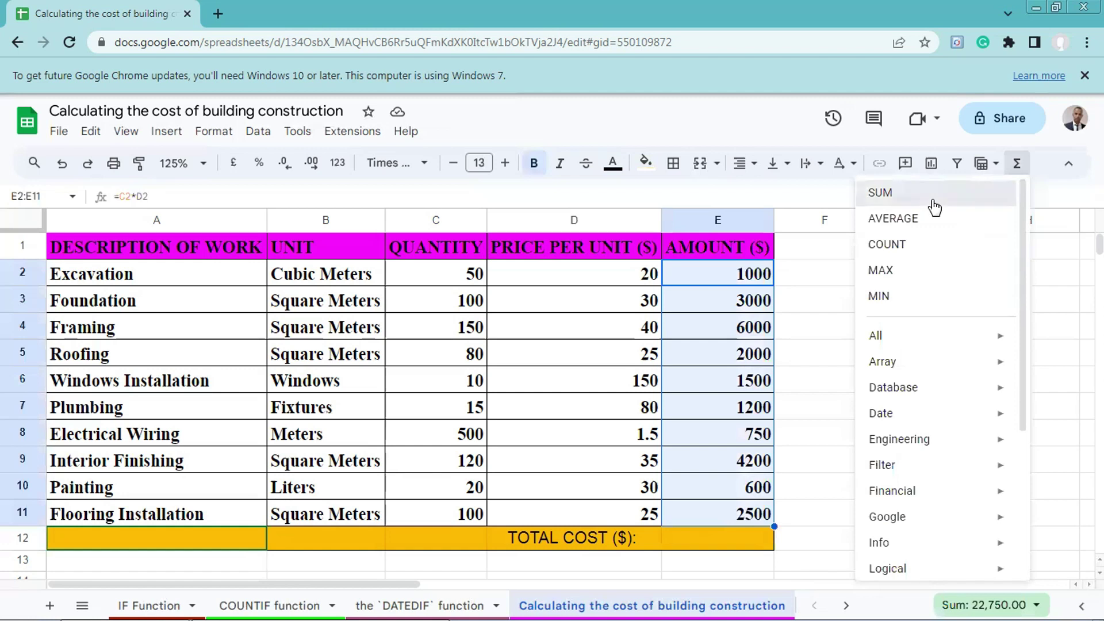
left_click(934, 206)
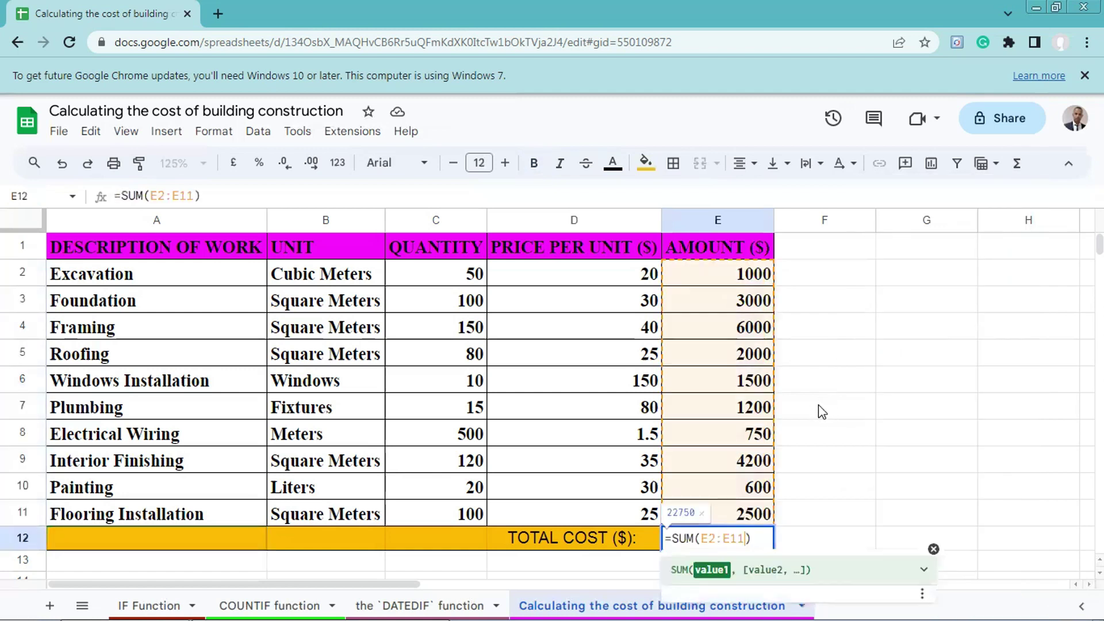
key("Return")
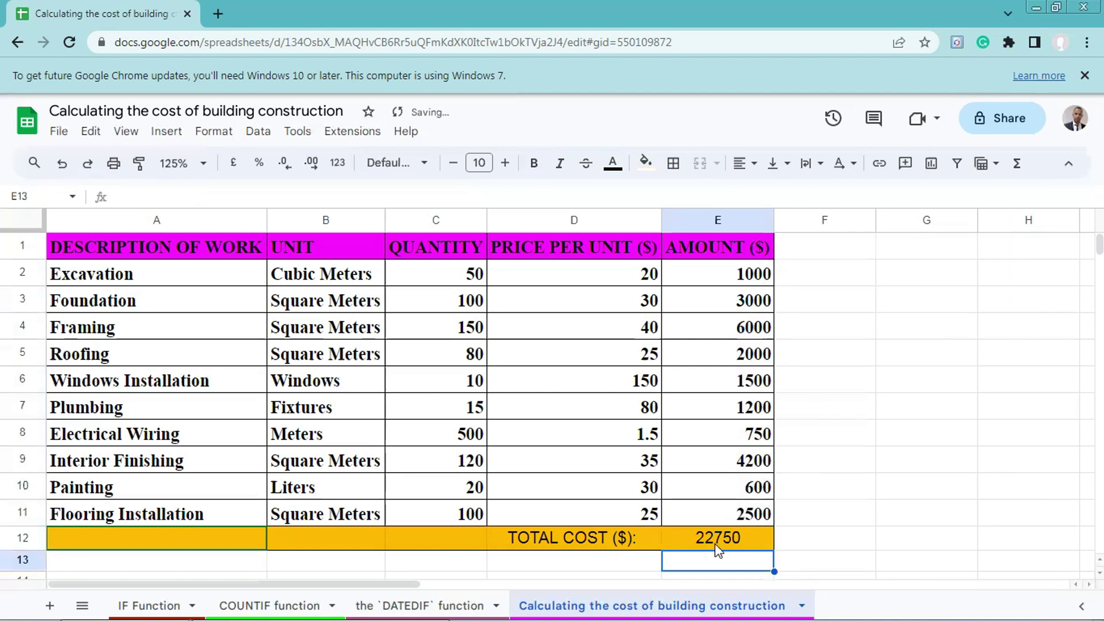